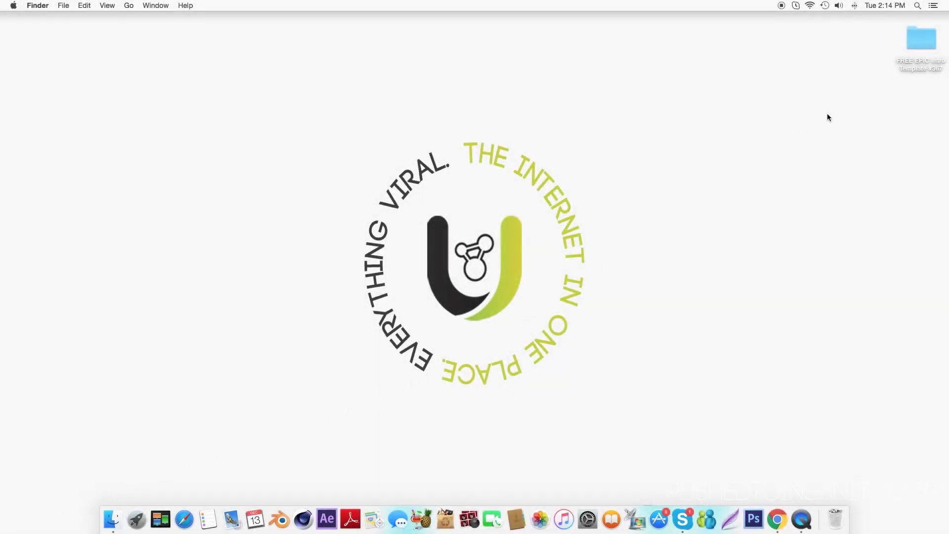
Step: Launch FreeRainbowIntroTemplate.blend from Finder and allow Blender past its first-launch warning
double_click(921, 49)
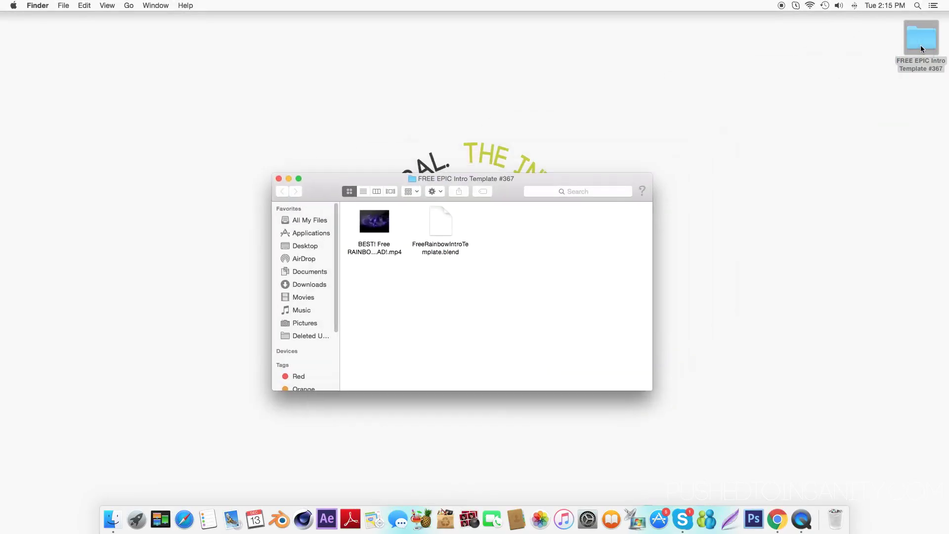
double_click(441, 222)
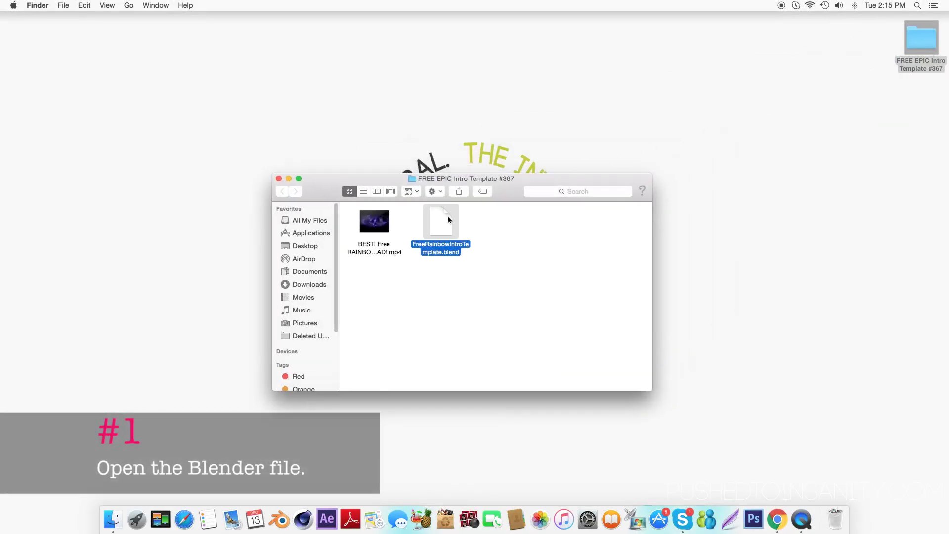
click(280, 179)
click(564, 183)
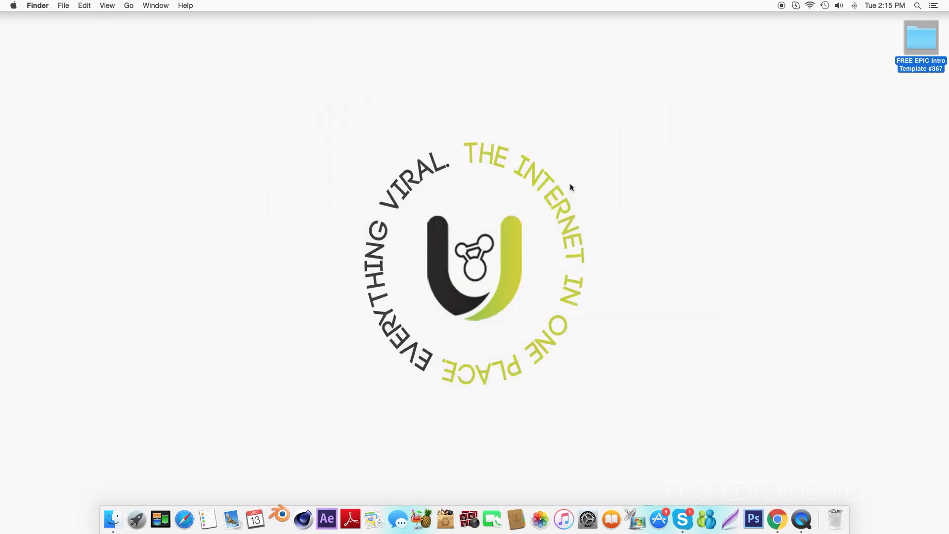
click(888, 236)
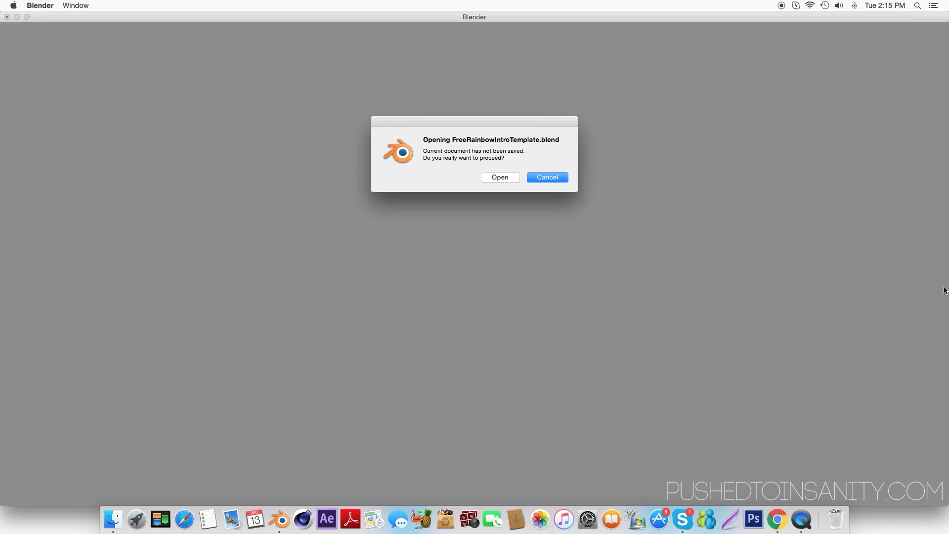
Step: Load the template over the unsaved document and play the intro animation, then stop it
click(500, 177)
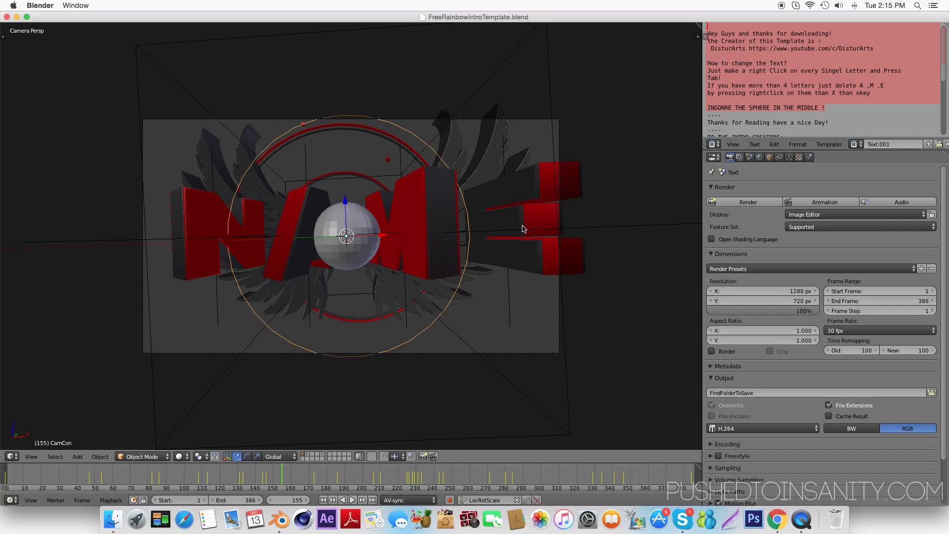
key(alt+a)
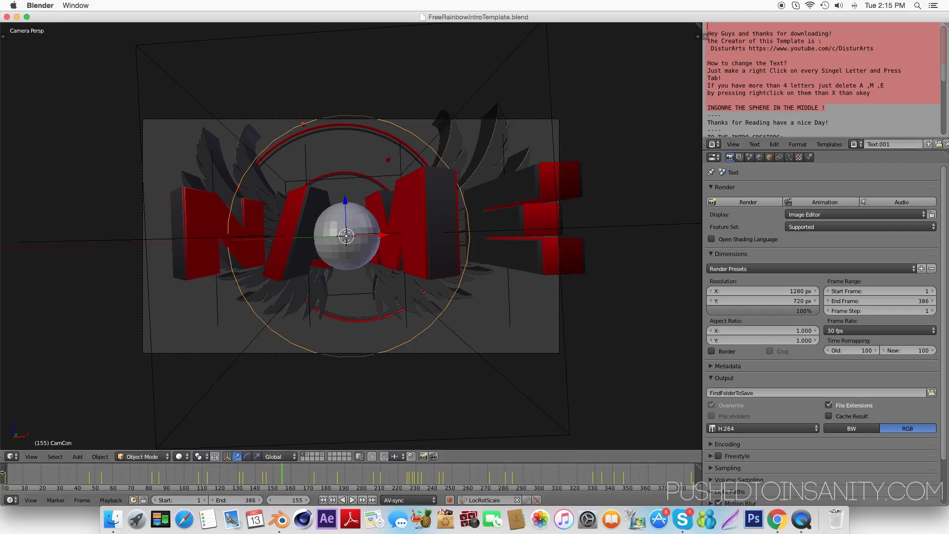
mouse_move(12, 475)
mouse_down()
mouse_move(619, 472)
mouse_move(472, 490)
mouse_move(13, 492)
mouse_move(102, 489)
mouse_up()
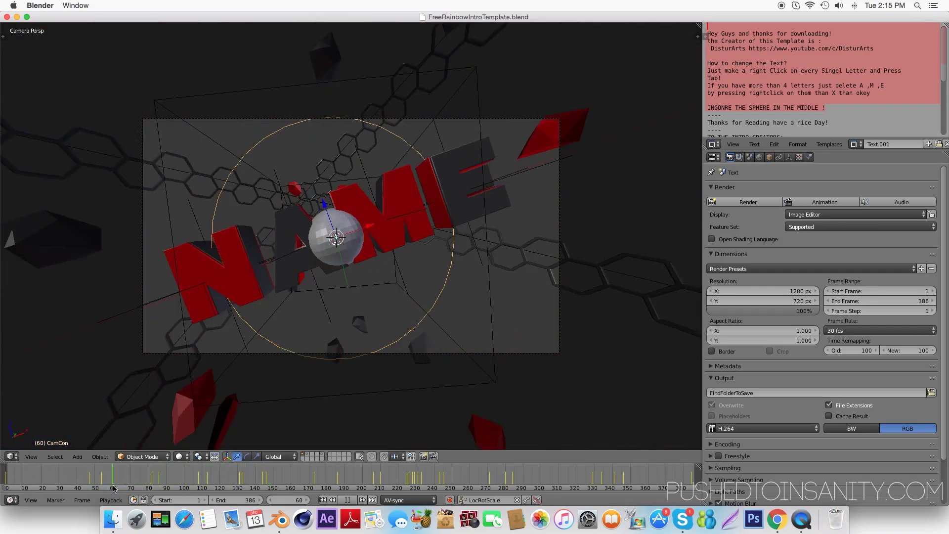
key(alt+a)
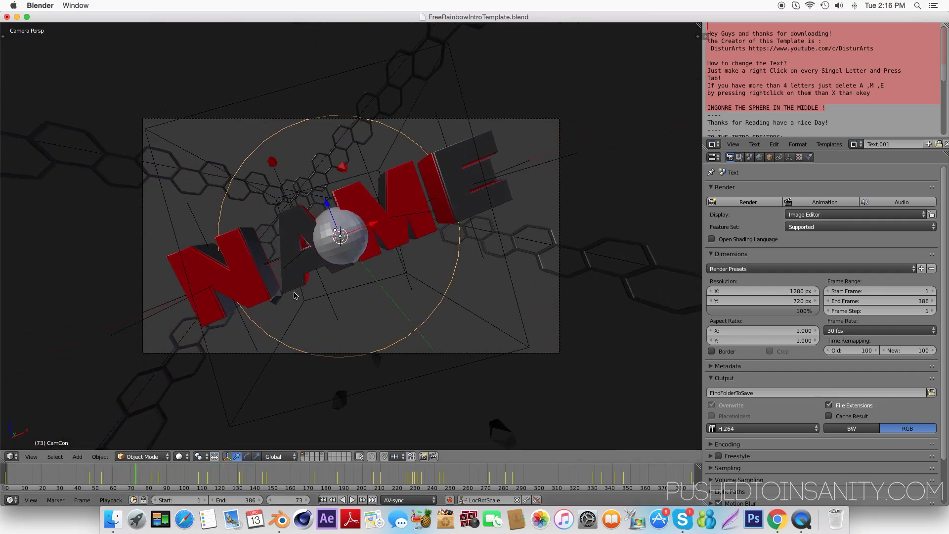
Step: Read the template's instructions about deleting extra letters and scrub back to an earlier frame
right_click(337, 254)
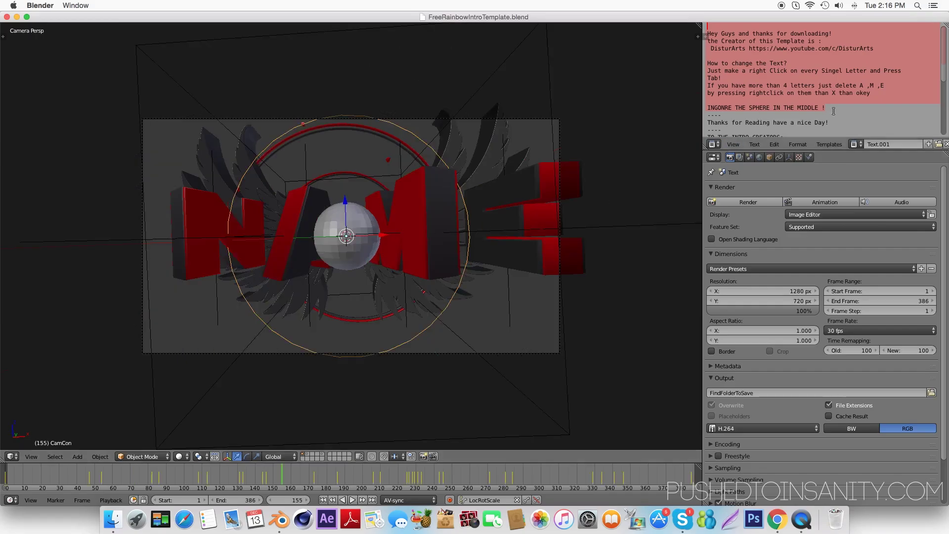
click(833, 110)
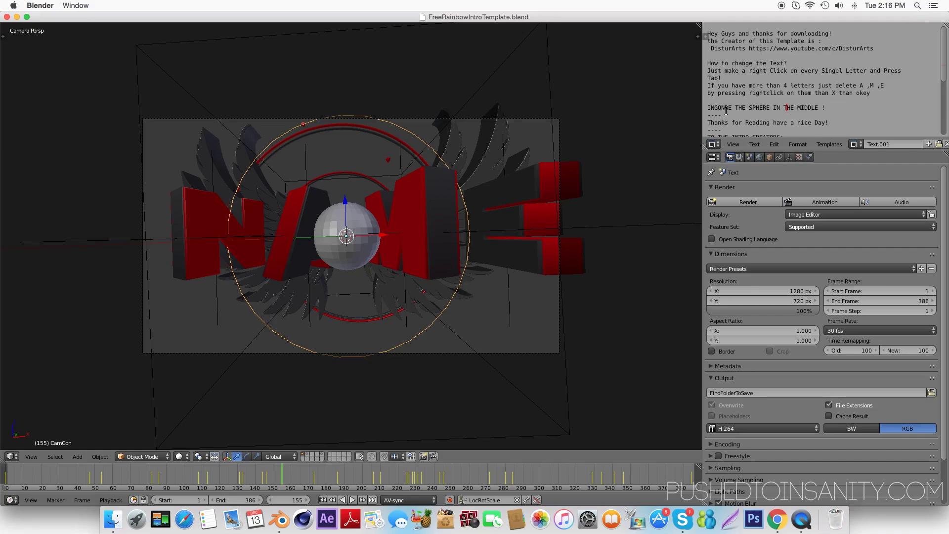
drag(857, 92, 710, 84)
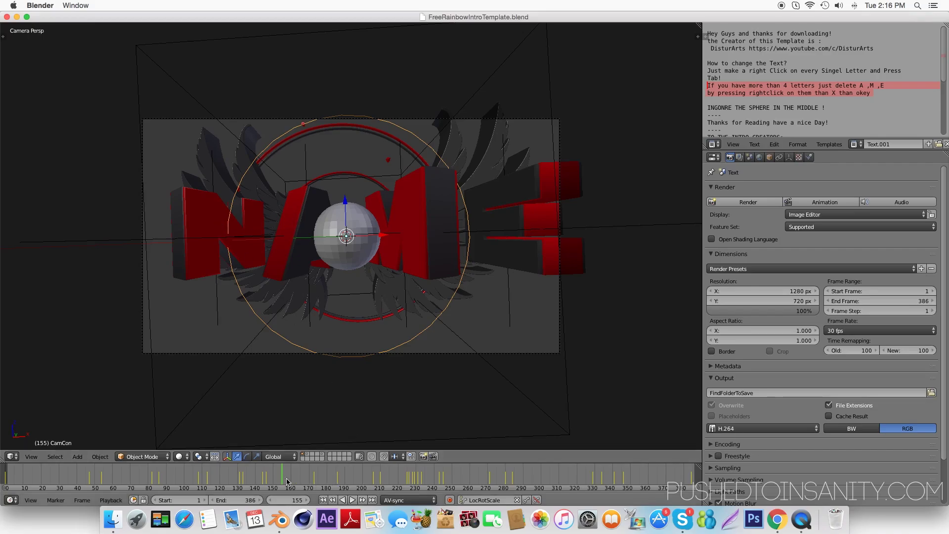
drag(255, 476, 248, 476)
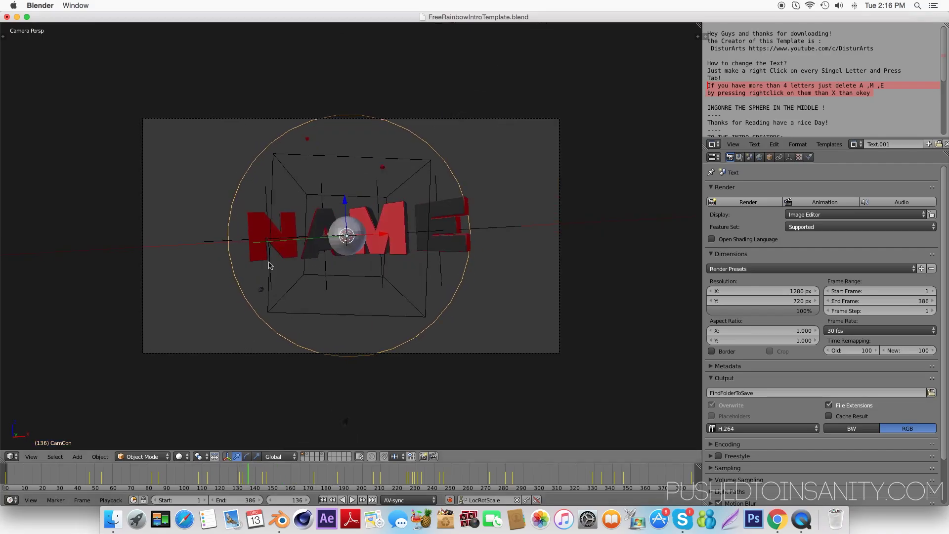
Step: Replace the N letter object's text with P
right_click(261, 232)
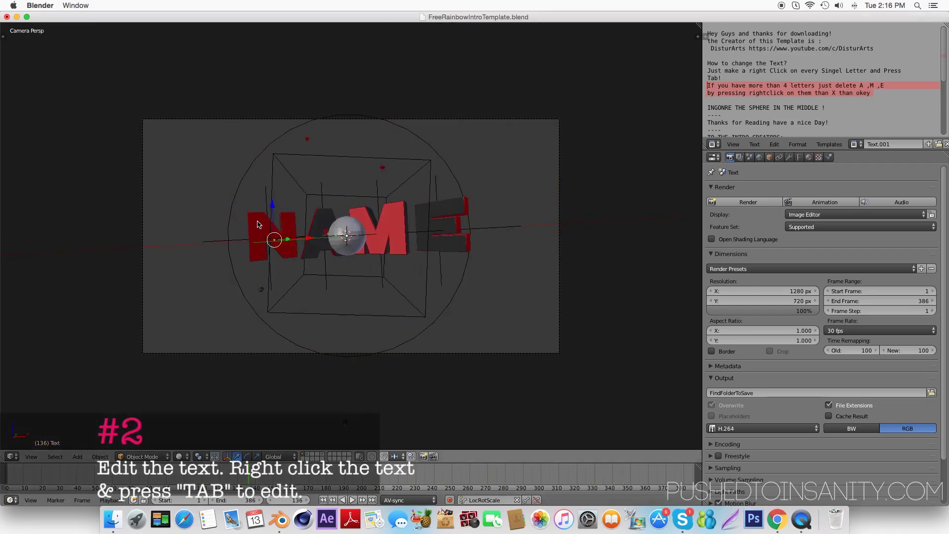
key(Tab)
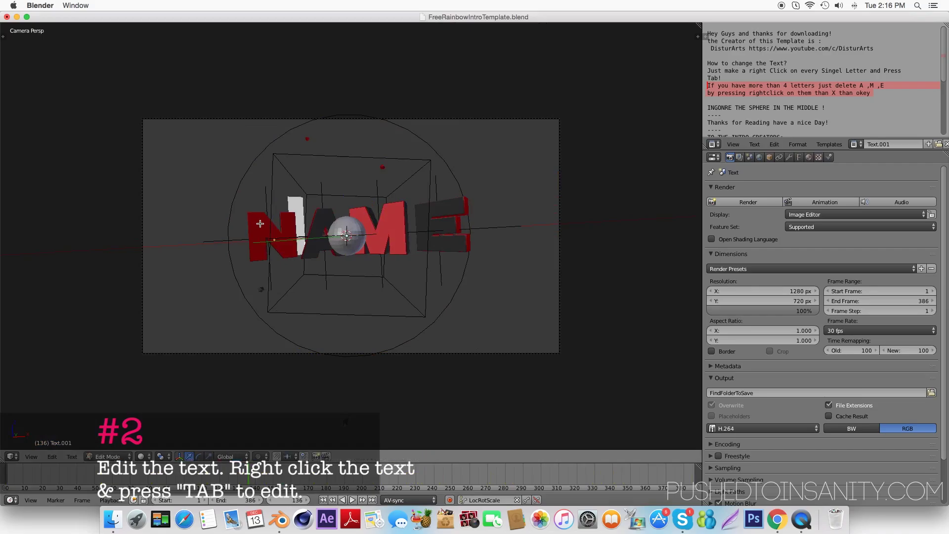
key(BackSpace)
text(P)
key(Tab)
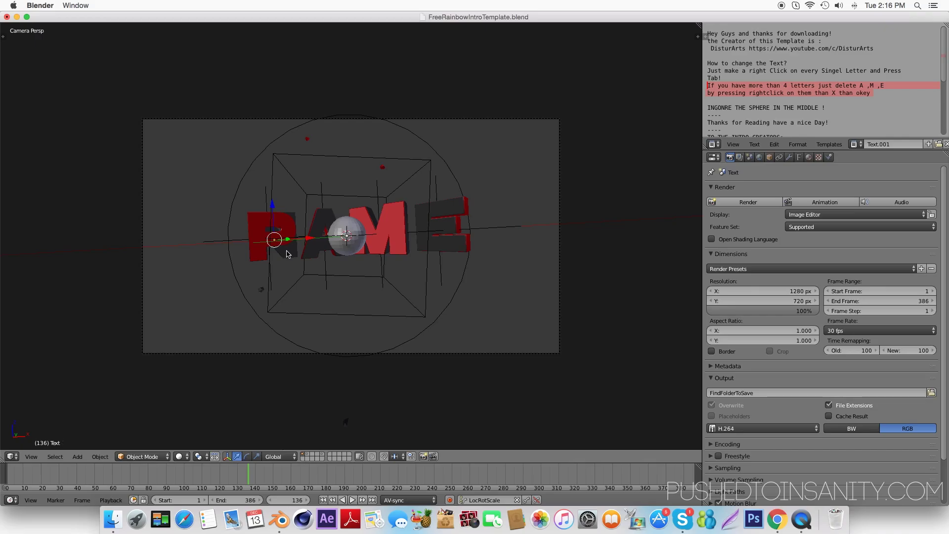
right_click(287, 252)
key(Tab)
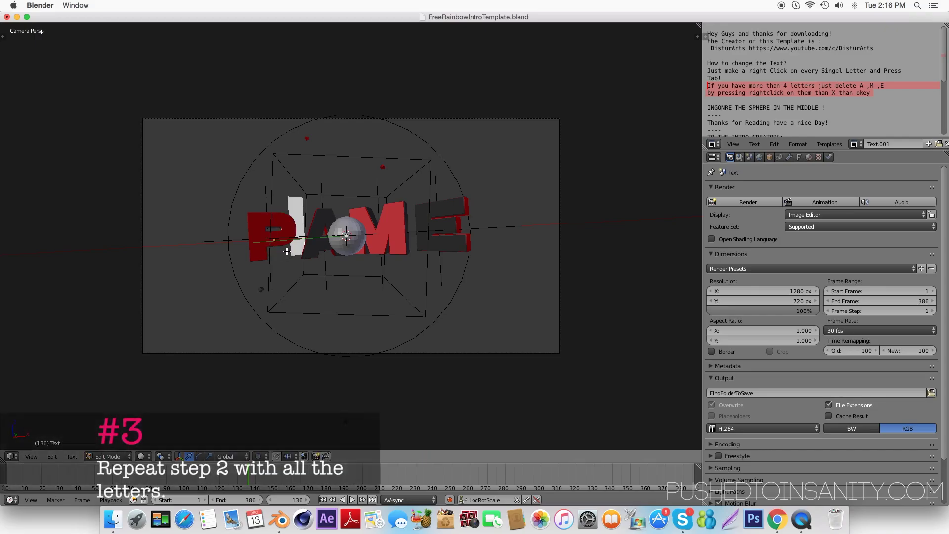
key(Tab)
Step: Replace the A letter object's text with U
right_click(317, 242)
key(Tab)
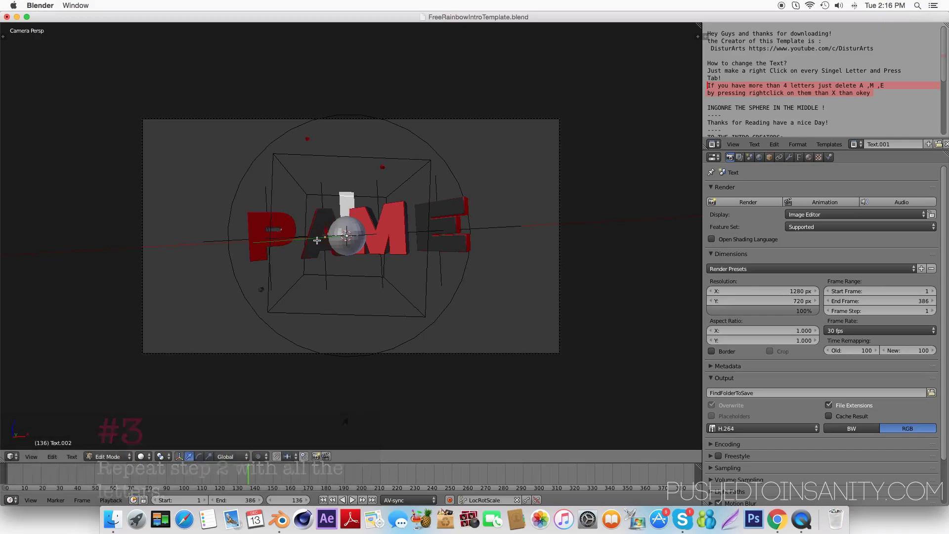
key(BackSpace)
key(Tab)
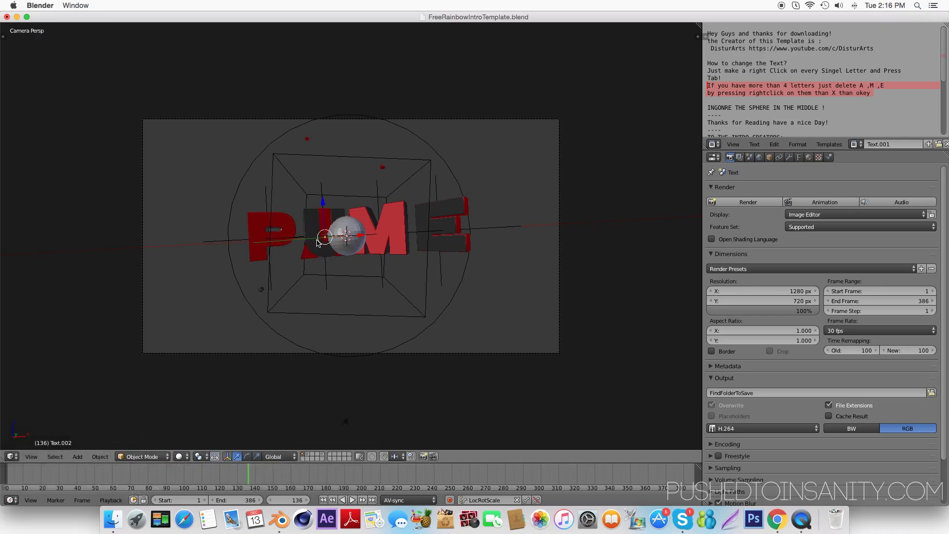
key(Tab)
text(U)
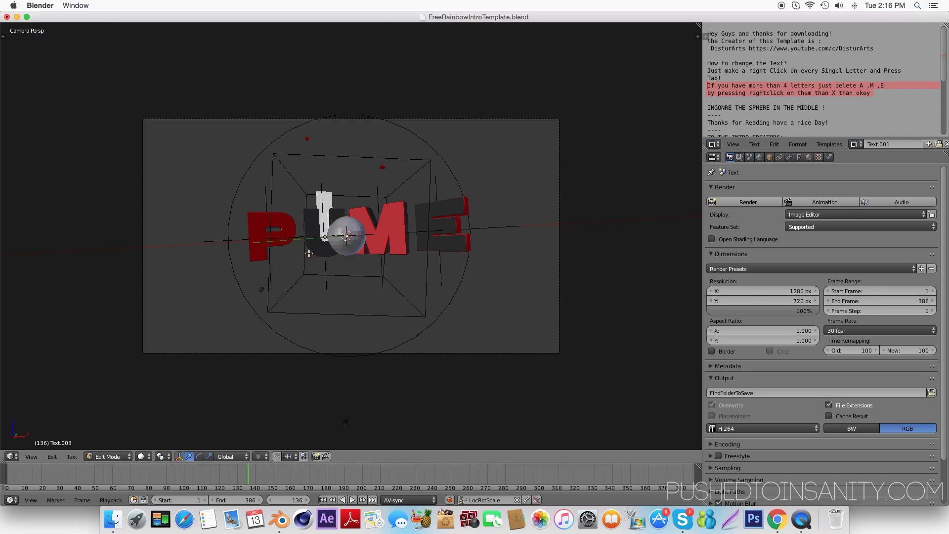
key(Tab)
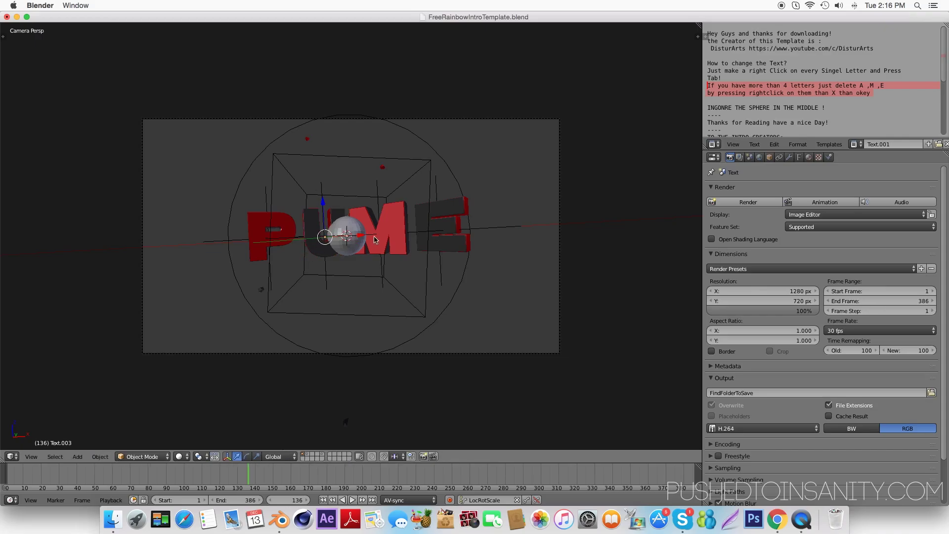
Step: Replace the M letter object's text with S
right_click(386, 232)
key(Tab)
key(BackSpace)
text(S)
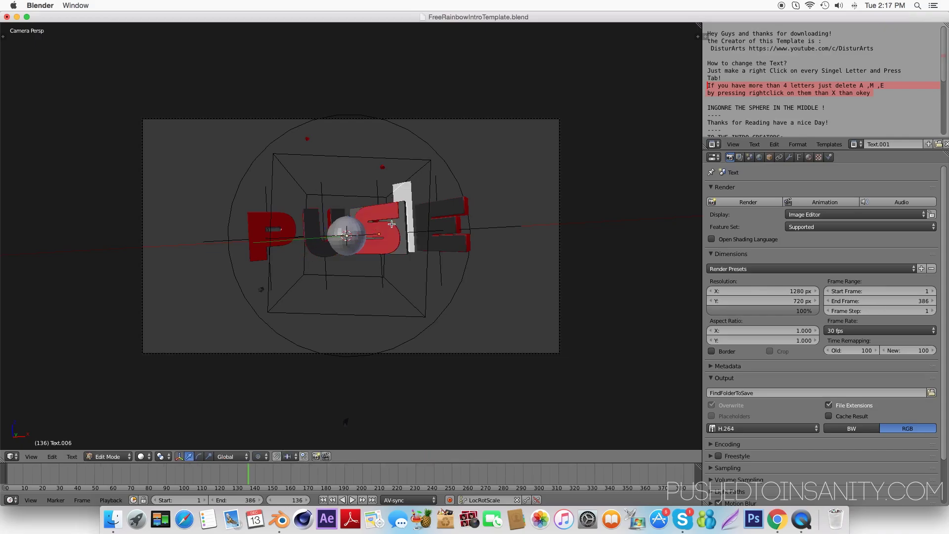
key(Tab)
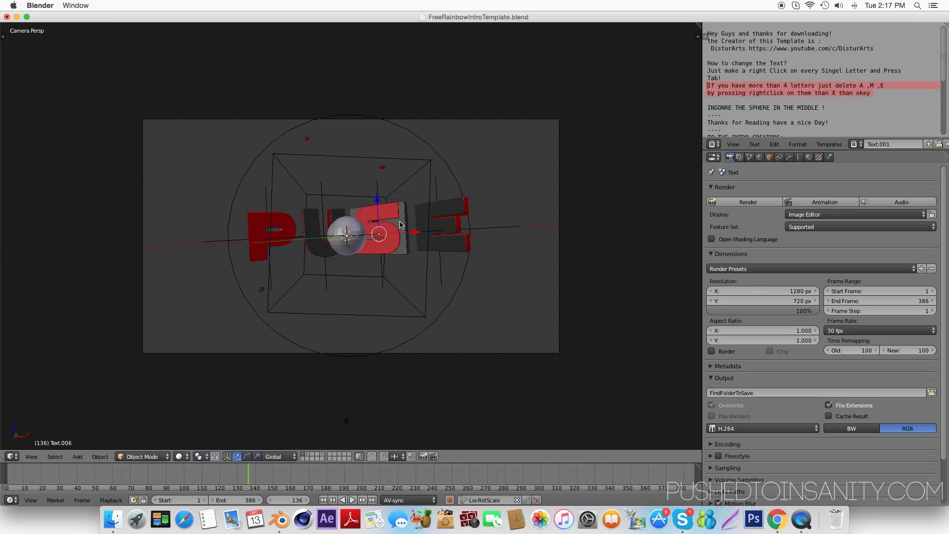
key(Tab)
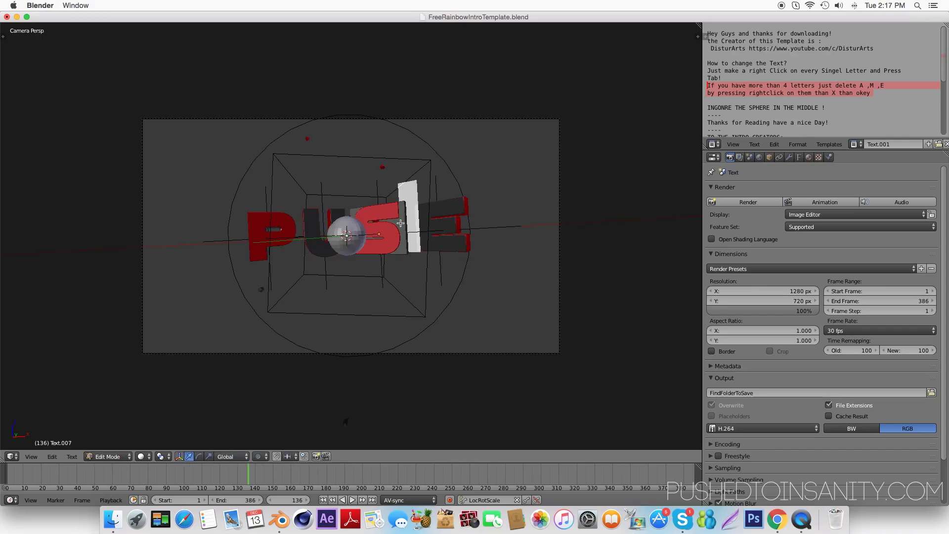
key(Tab)
Step: Replace the E letter object's text with H and play the animation
right_click(418, 230)
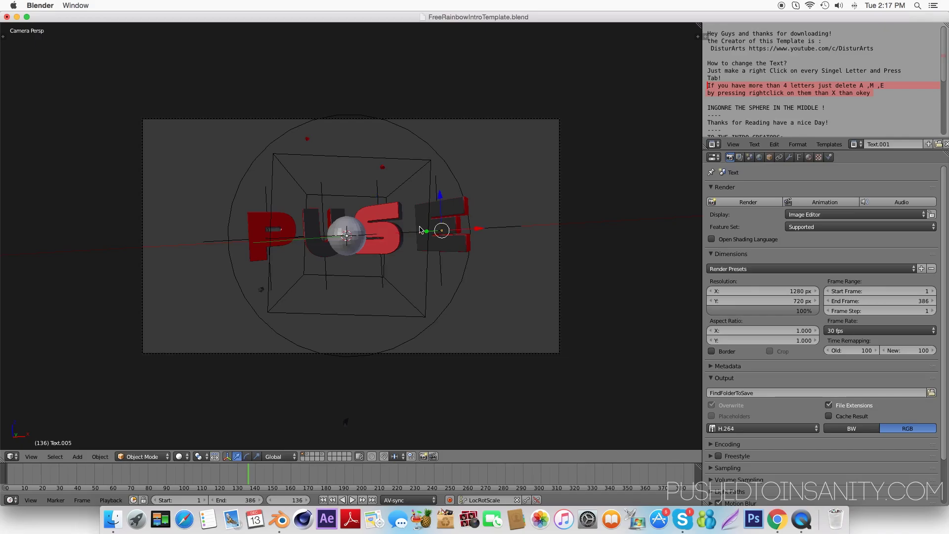
key(Tab)
key(BackSpace)
text(G)
key(BackSpace)
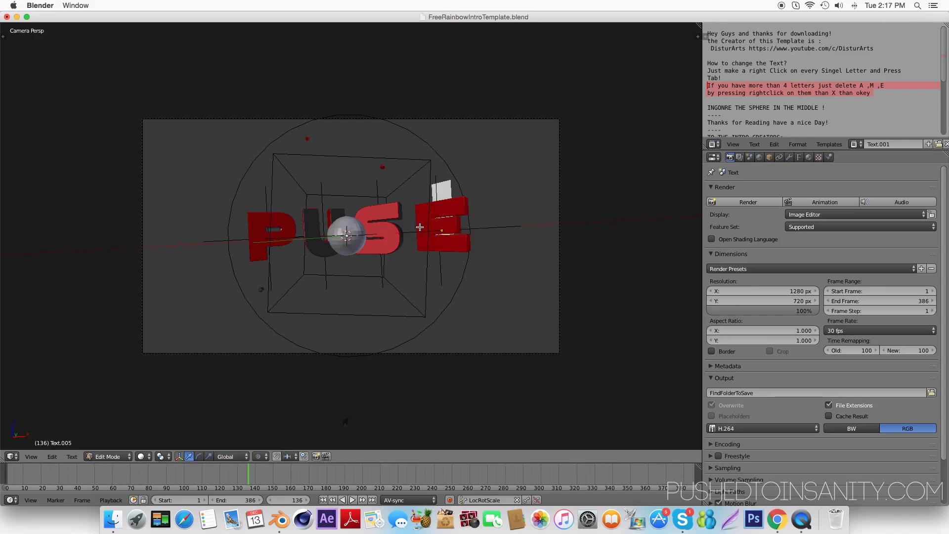
text(H)
key(Tab)
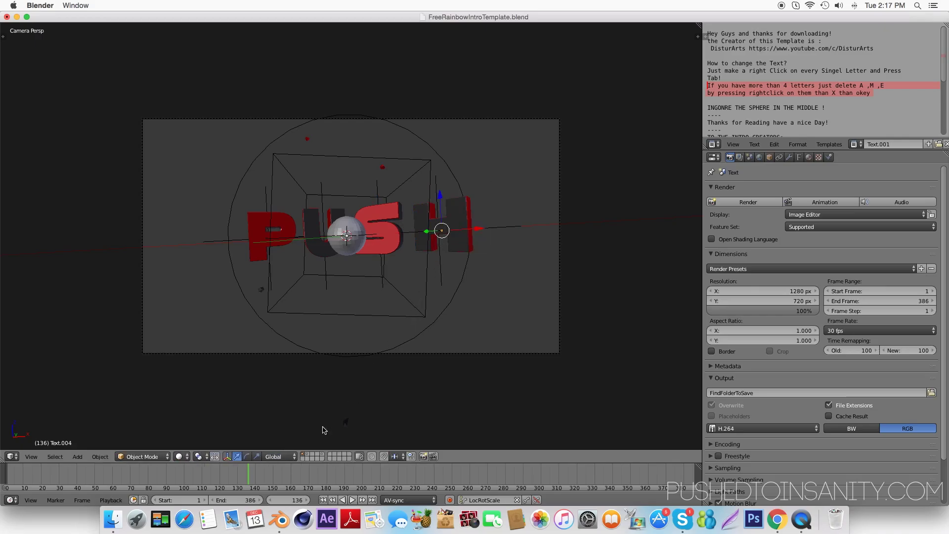
key(alt+a)
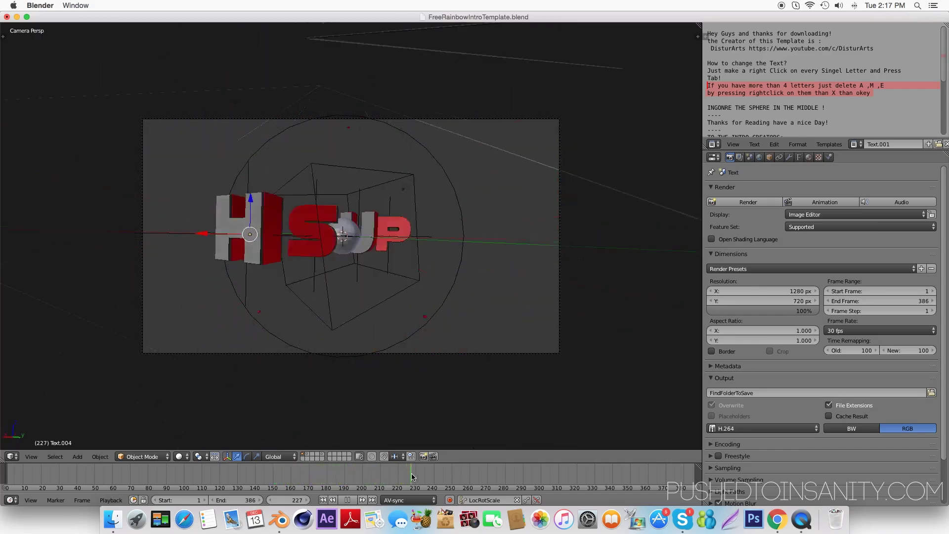
Step: Scrub the timeline forward and back through the PUSH animation, ending at frame 116
drag(413, 476, 793, 476)
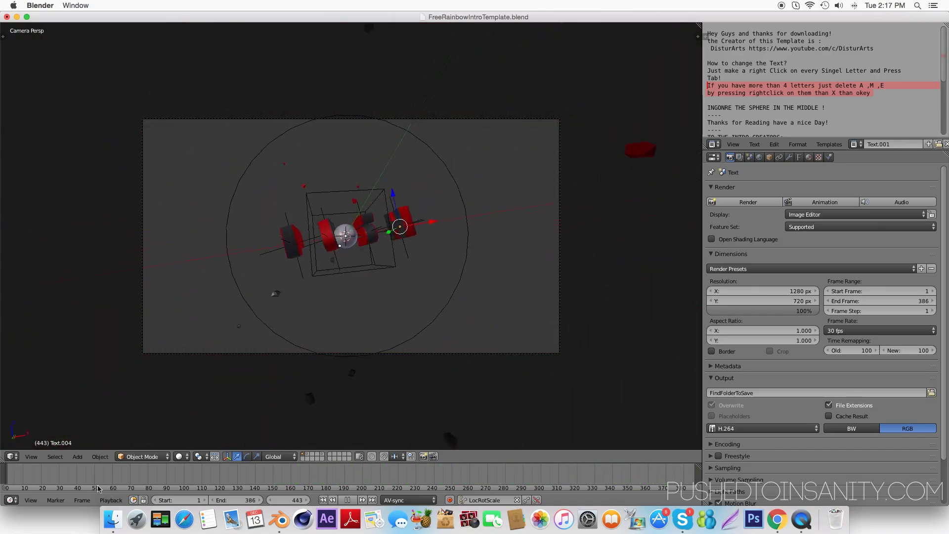
mouse_move(97, 488)
mouse_down()
mouse_move(372, 489)
mouse_move(213, 493)
mouse_up()
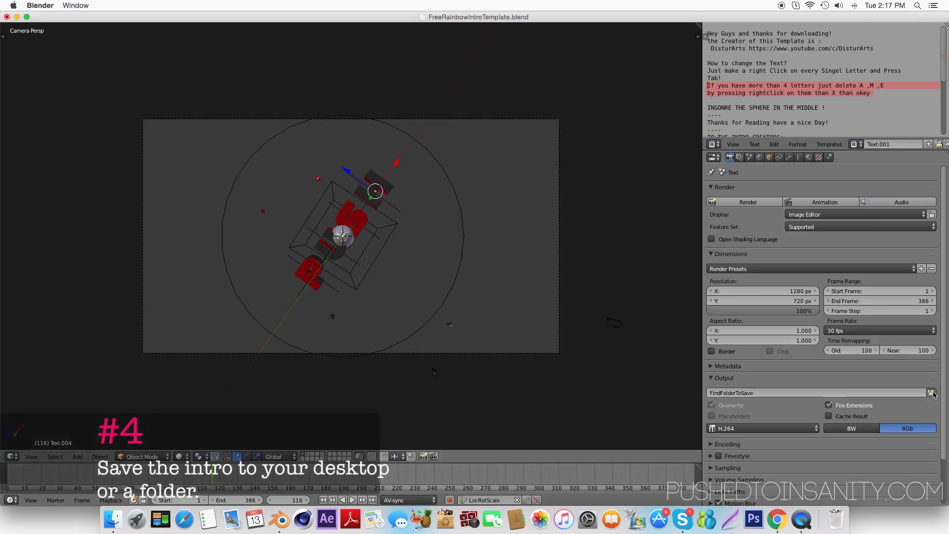
Step: Set the render output path to the Desktop folder with the file name Render
click(931, 392)
click(30, 254)
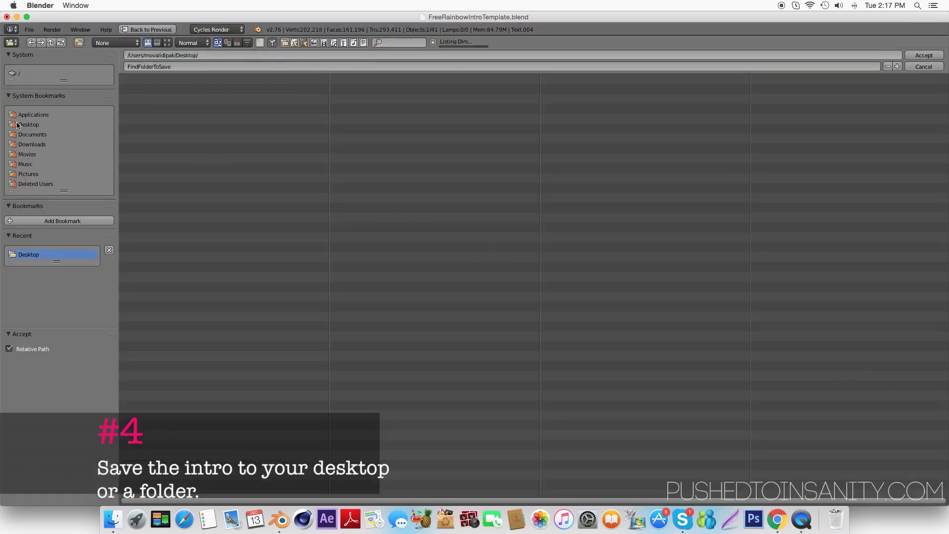
click(198, 65)
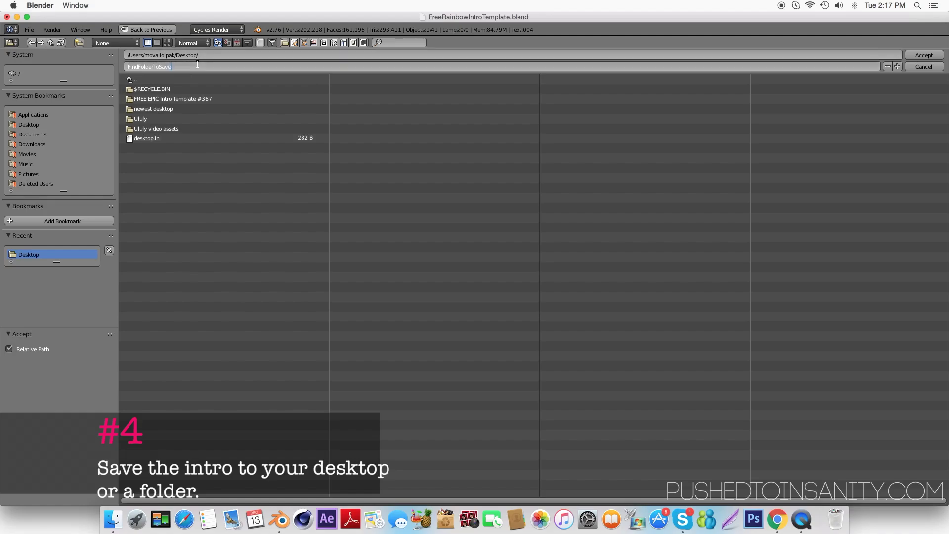
text(Rende)
text(r)
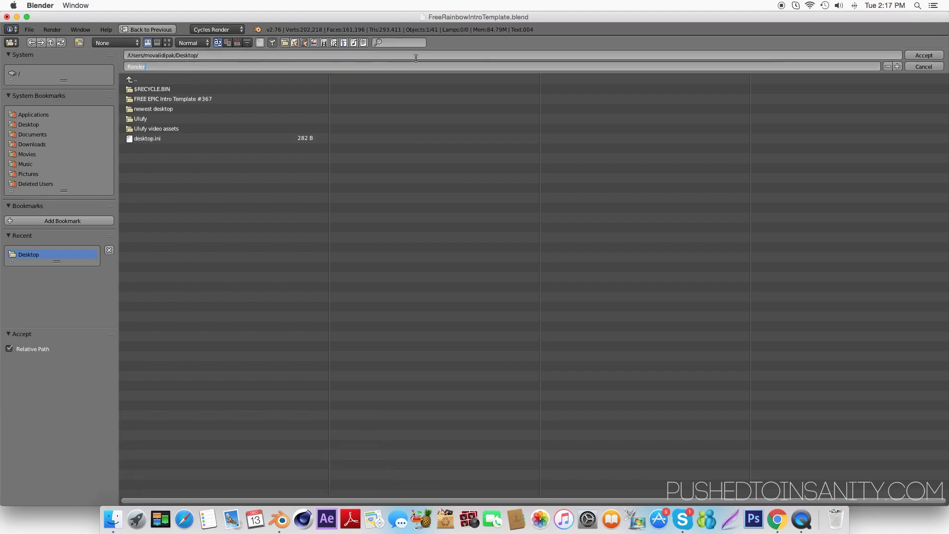
click(931, 58)
click(922, 58)
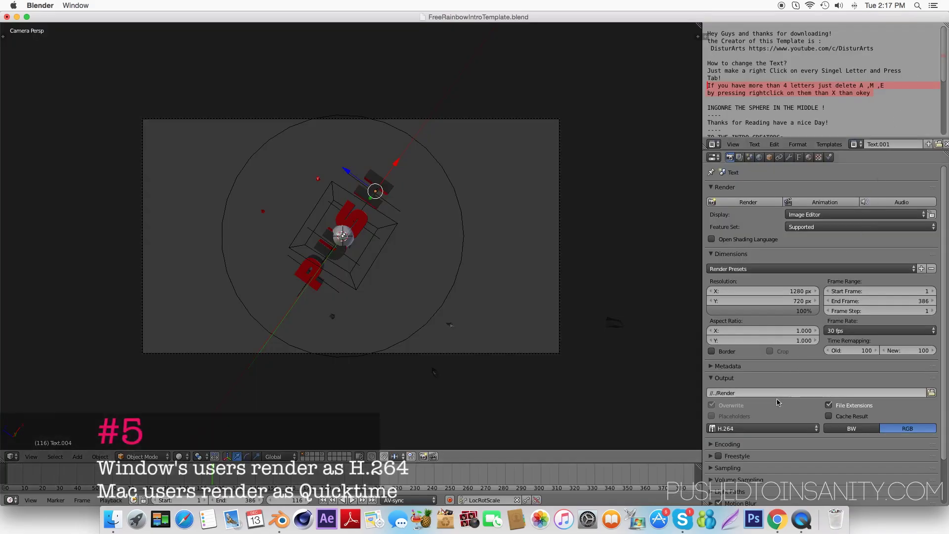
Step: Change the output file format from H.264 to QuickTime with the AAC audio codec
click(771, 430)
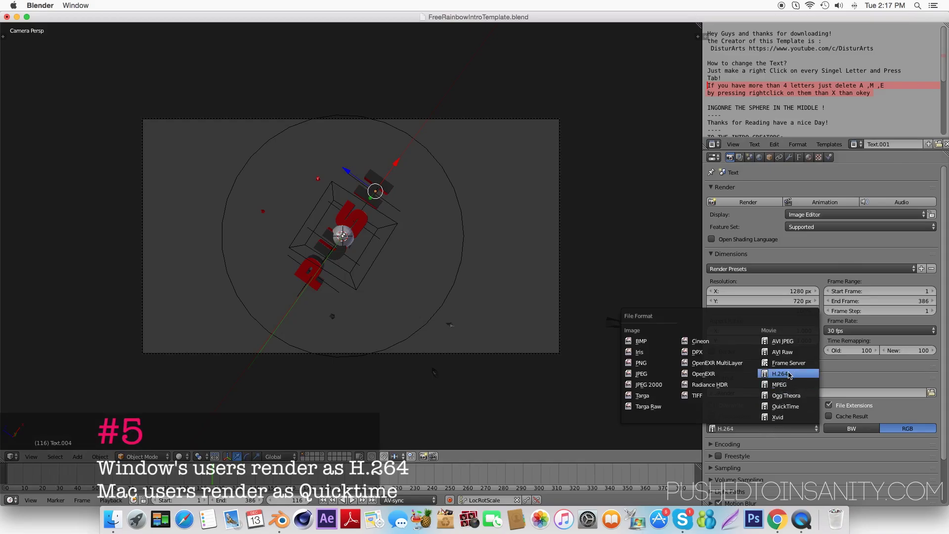
click(805, 409)
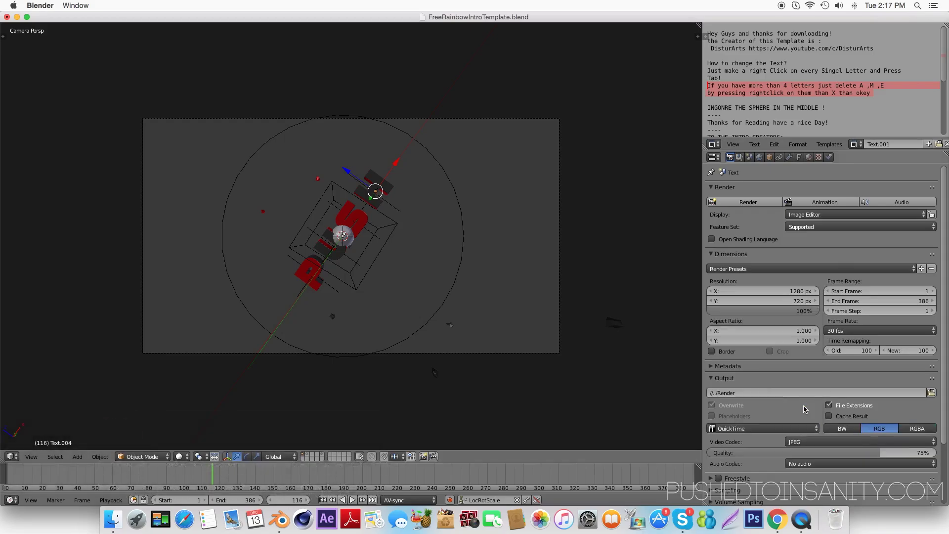
click(836, 464)
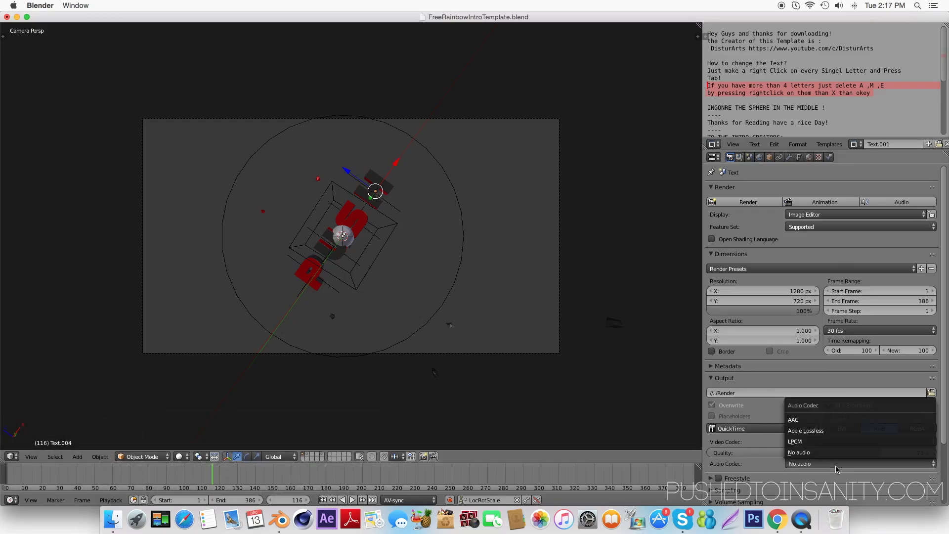
click(834, 420)
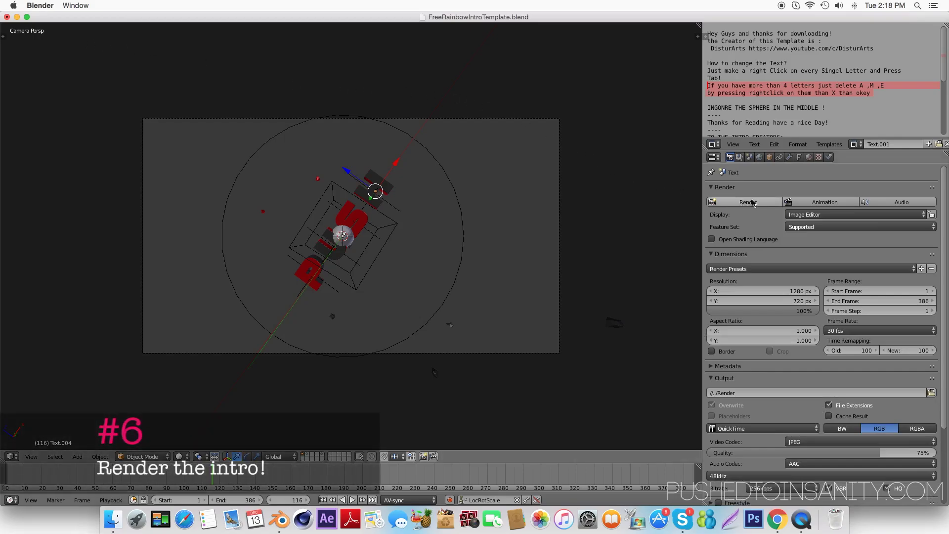
Step: Render the PUSH intro from the Render panel, then re-render frame 116 with F12
click(758, 204)
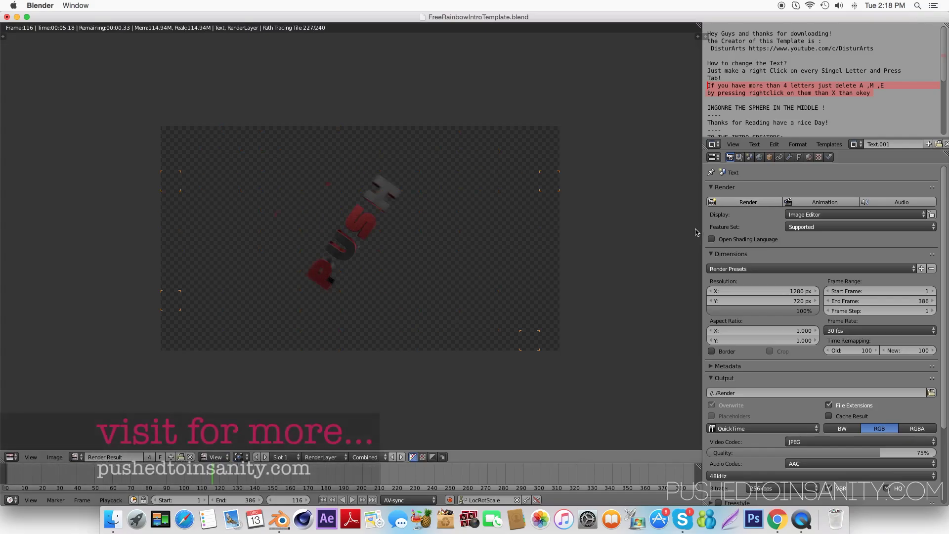
key(F12)
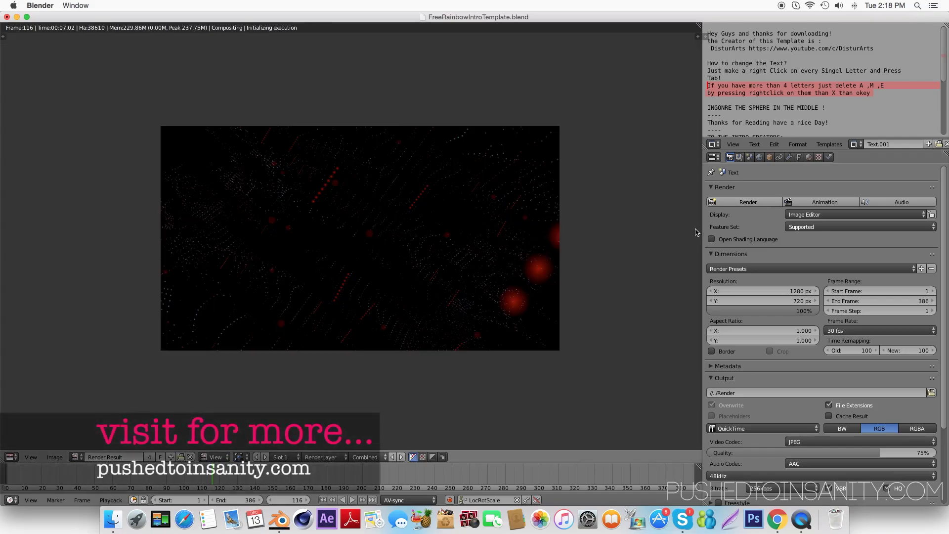